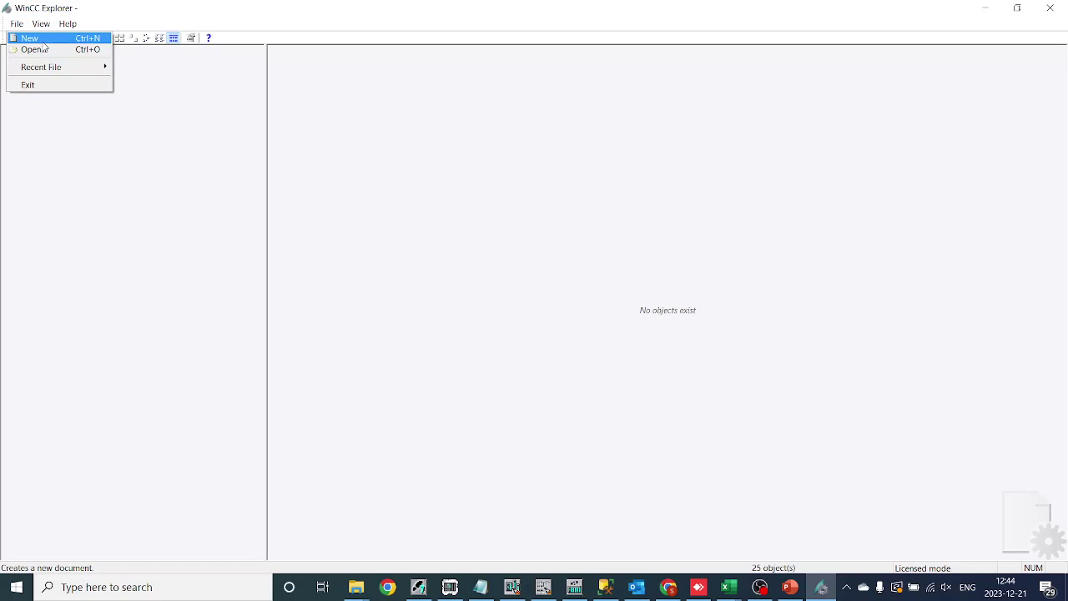
Step: Choose Single-User Project as the new project's type and confirm it
left_click(498, 252)
left_click(506, 284)
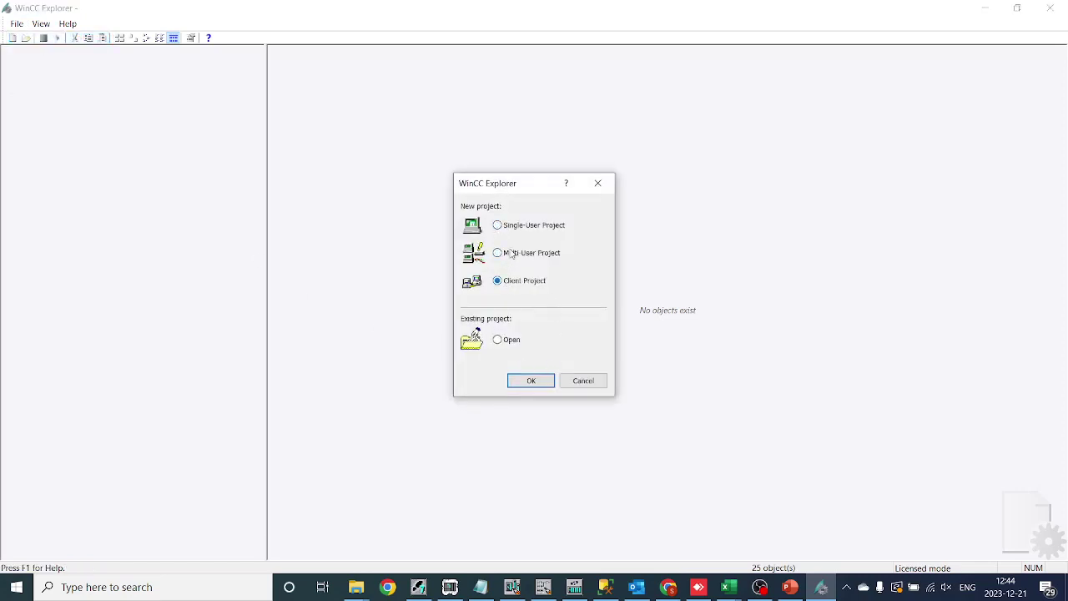
left_click(503, 225)
left_click(530, 381)
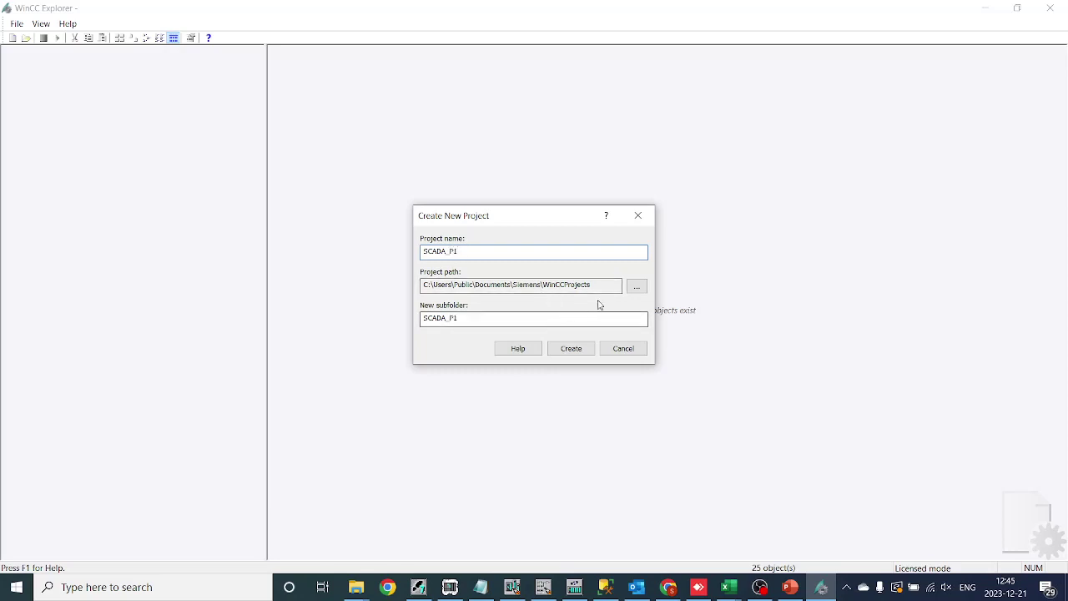
Step: Store the project under the WinCCProjects folder and create SCADA_P1
left_click(627, 287)
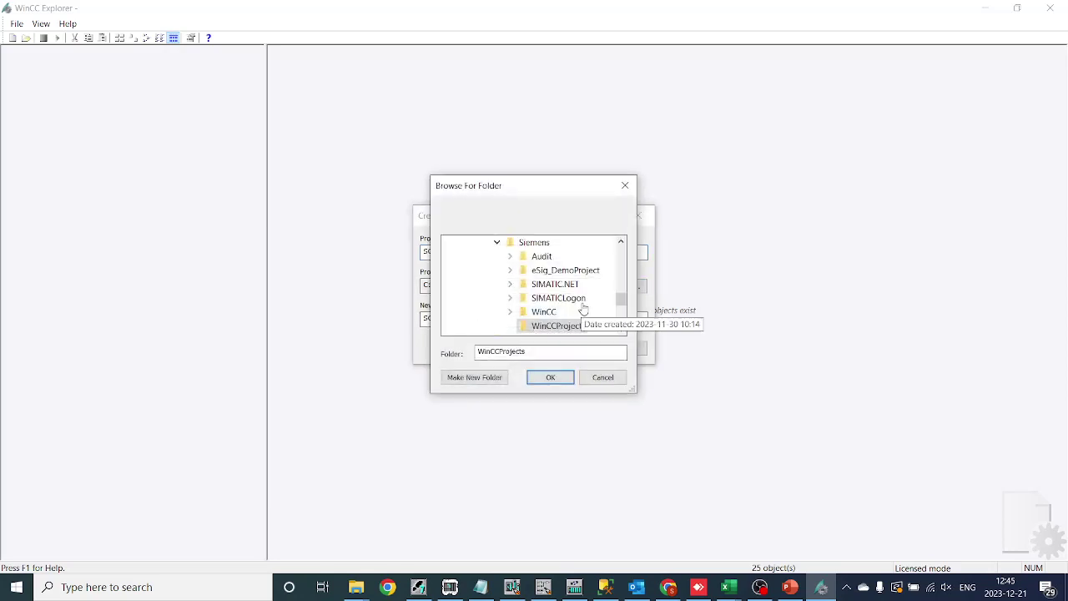
scroll(568, 283, "up", 5)
scroll(519, 273, "down", 5)
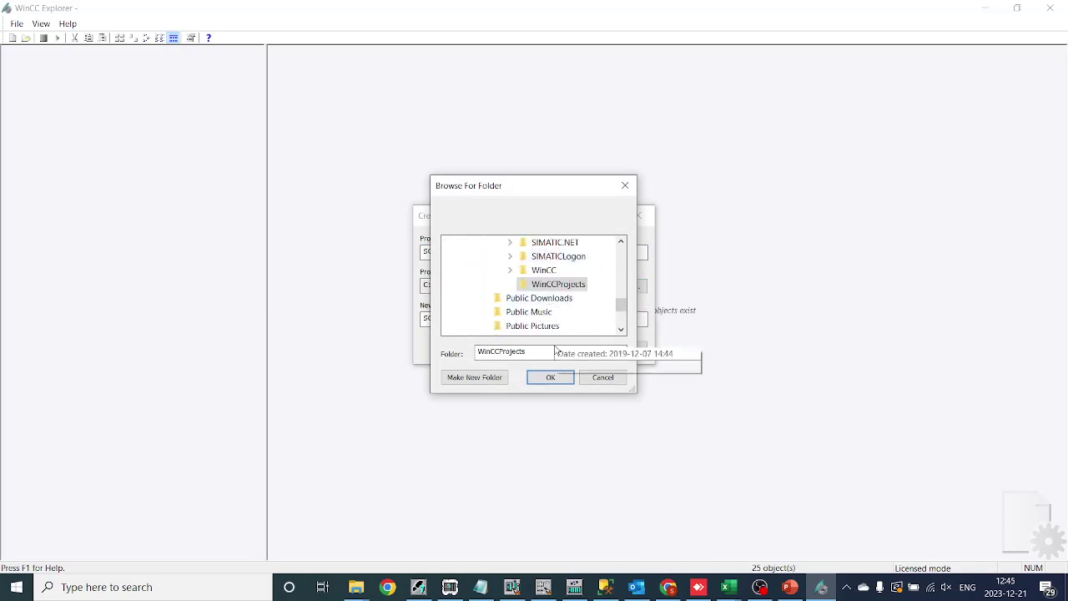
left_click(550, 377)
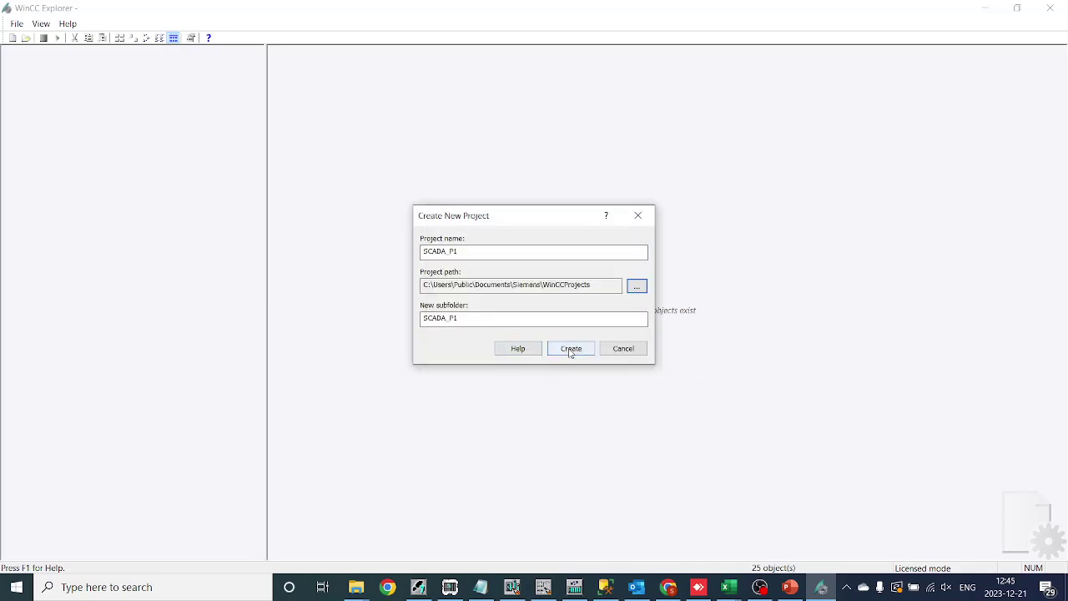
left_click(571, 348)
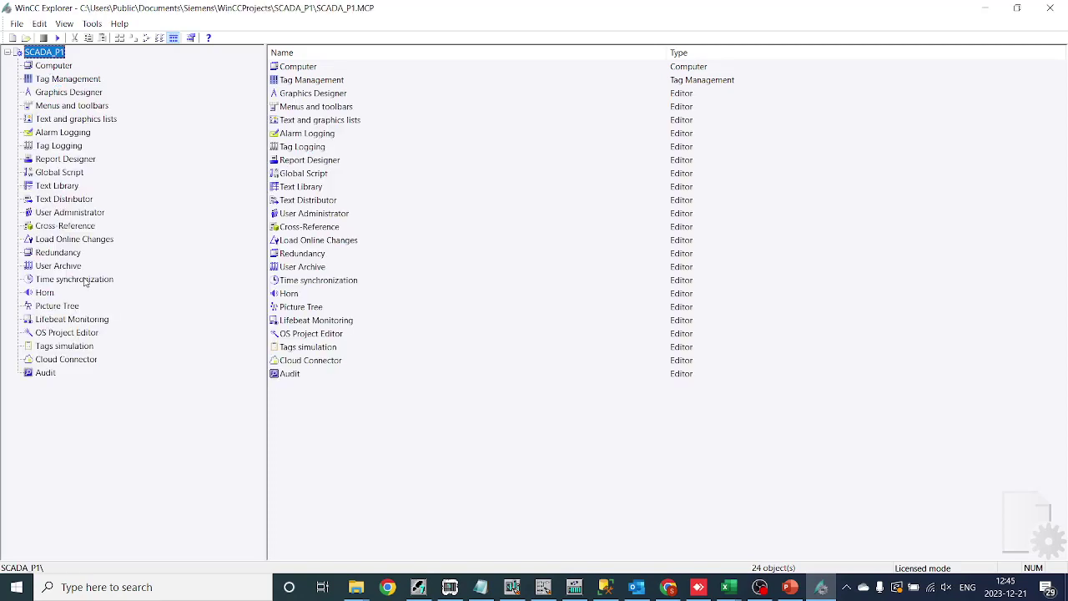
Step: Browse SCADA_P1's tree sections: Computer, Tag Management, Graphics Designer, Menus and toolbars, Text lists
left_click(63, 67)
left_click(73, 80)
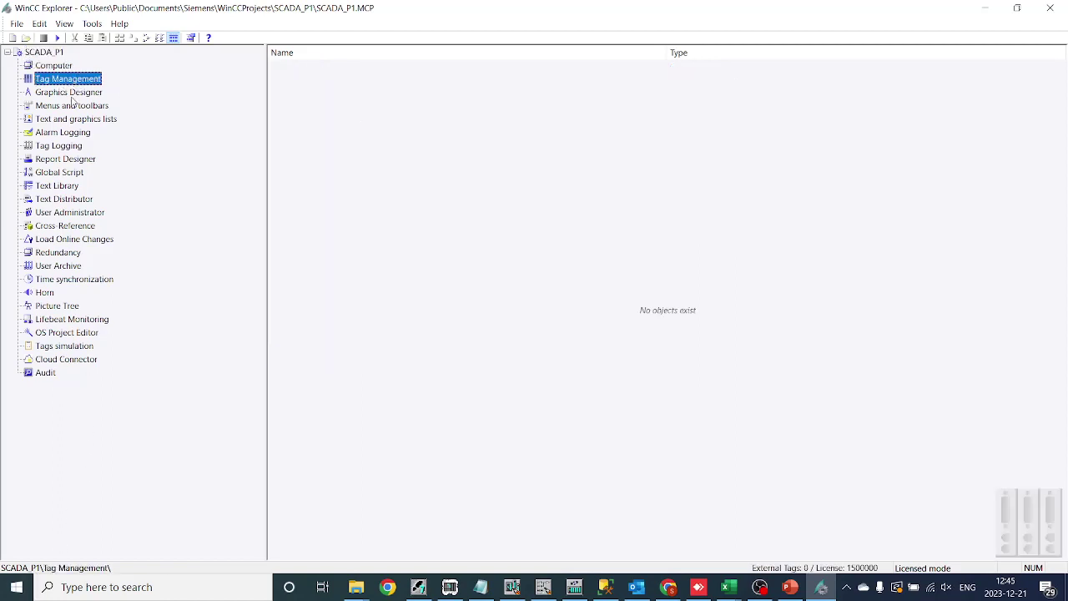
left_click(72, 93)
left_click(70, 106)
left_click(66, 120)
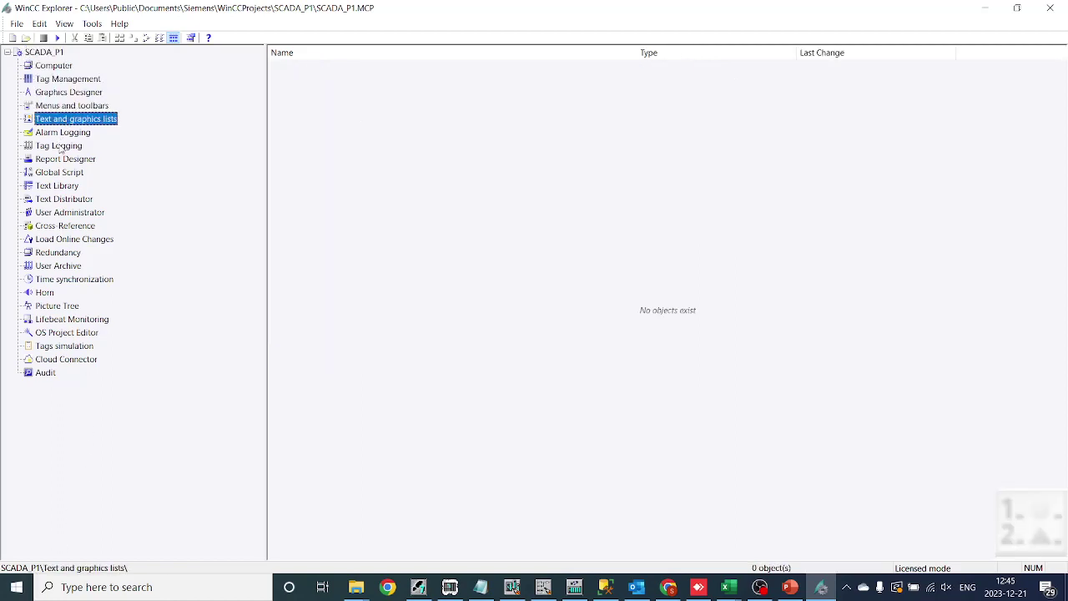
left_click(53, 67)
left_click(50, 52)
Step: Open the Computer properties, inspect the computer name, and close the stray S7400FH folder window
left_click(294, 67)
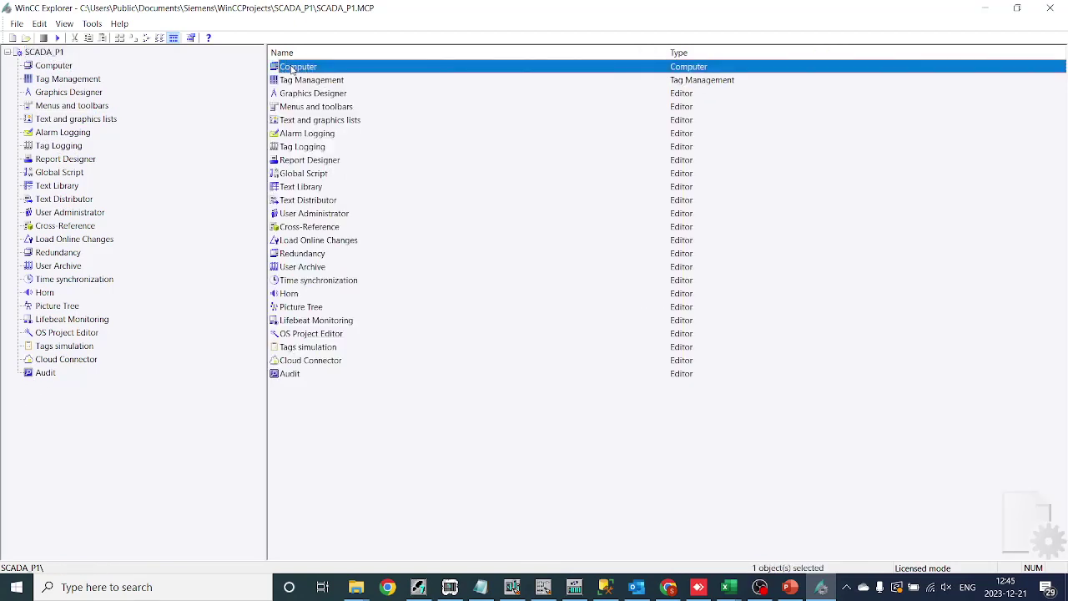
double_click(292, 70)
double_click(302, 67)
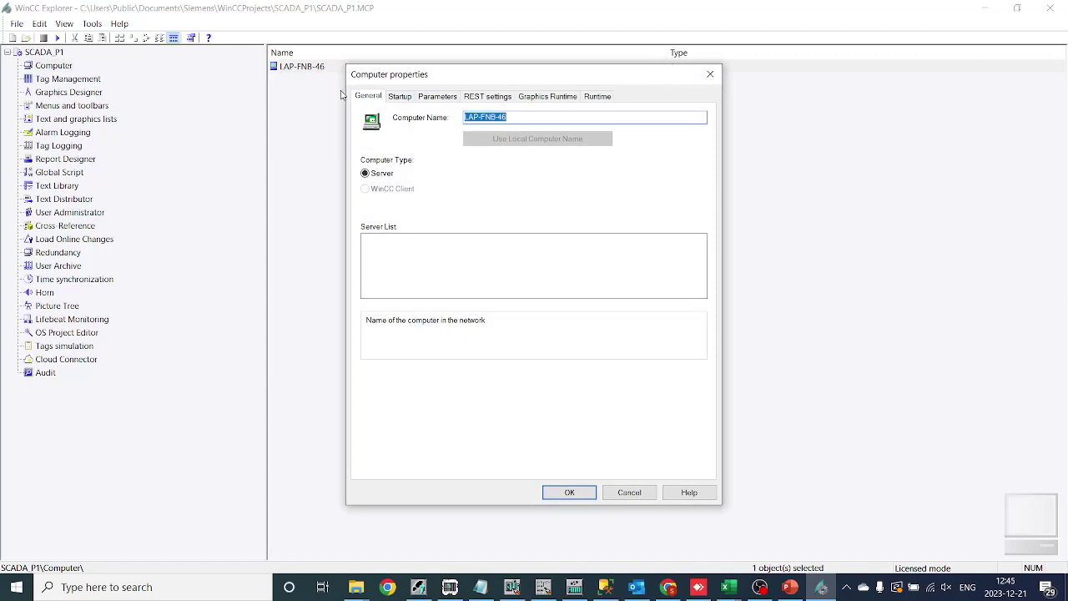
left_click(499, 122)
double_click(499, 122)
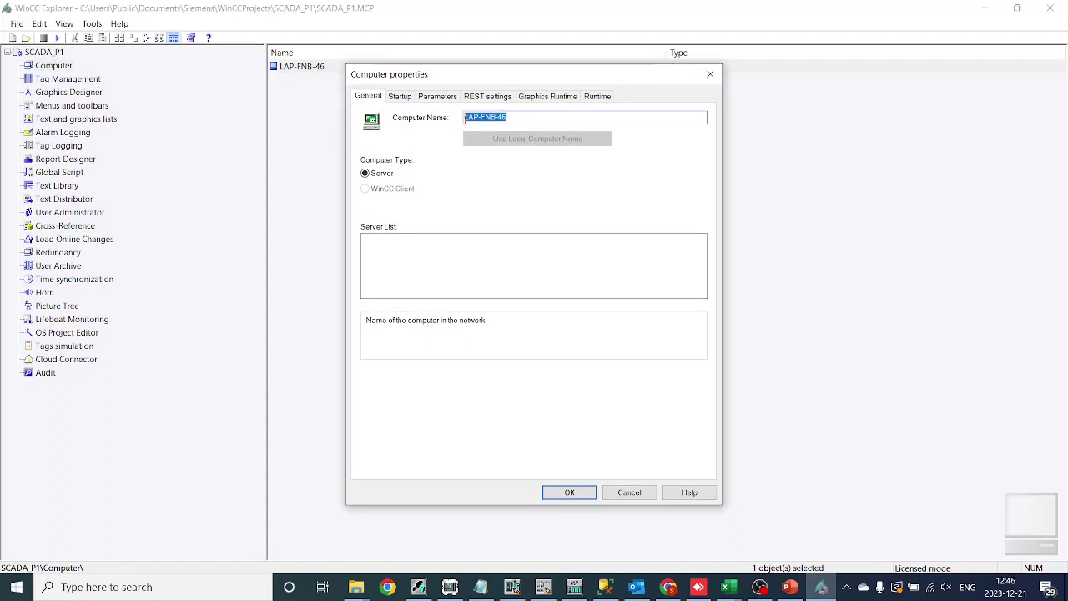
left_click(356, 587)
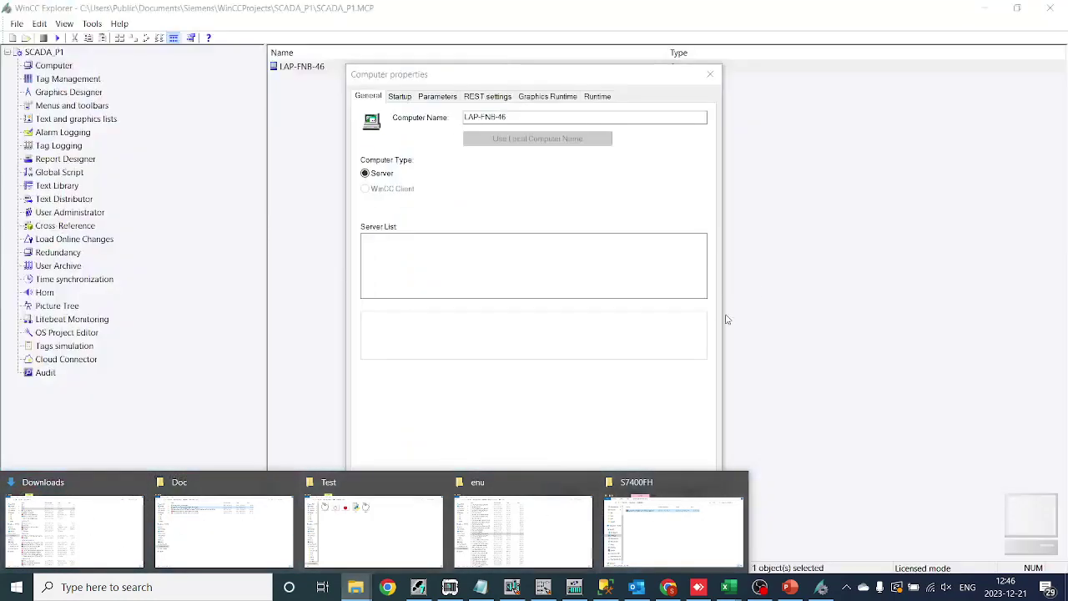
left_click(711, 284)
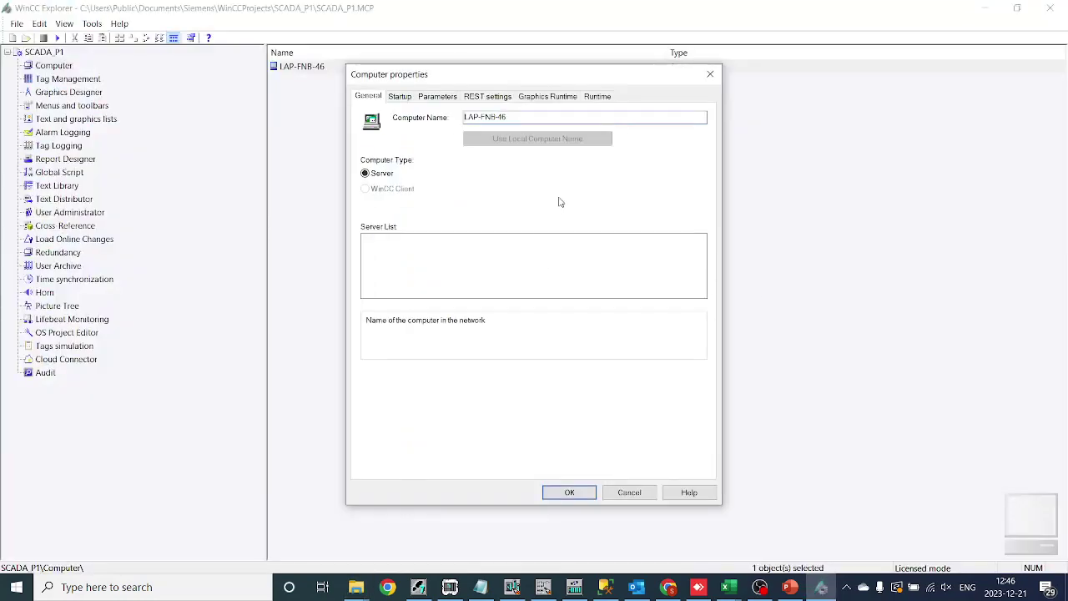
Step: Review the Computer properties tabs, close them unchanged, and show the empty Graphics Designer section
left_click(396, 97)
left_click(434, 99)
left_click(492, 98)
left_click(557, 98)
left_click(598, 97)
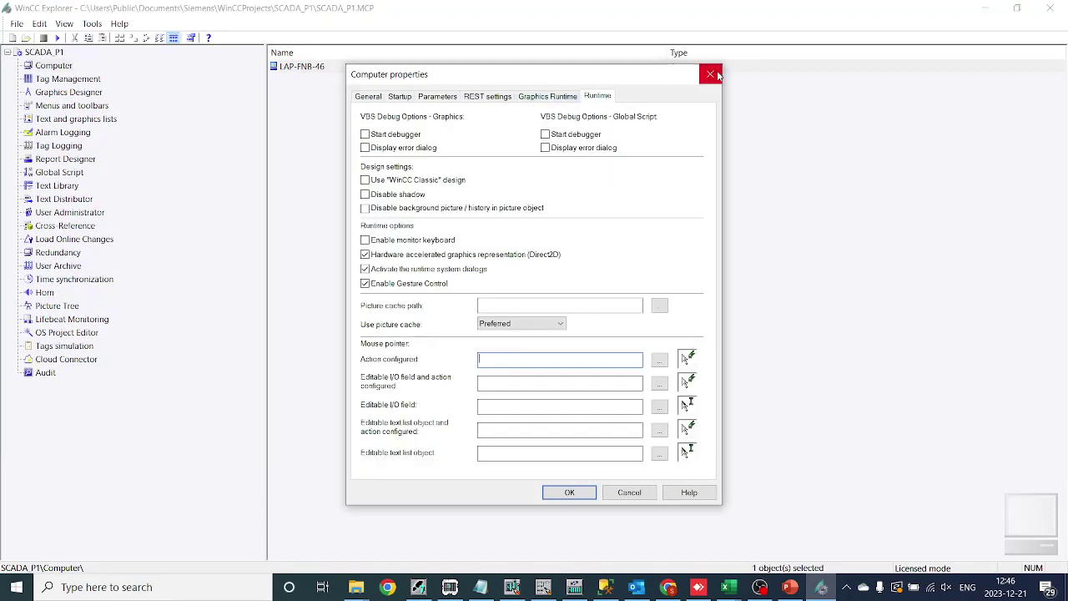
left_click(711, 74)
left_click(71, 93)
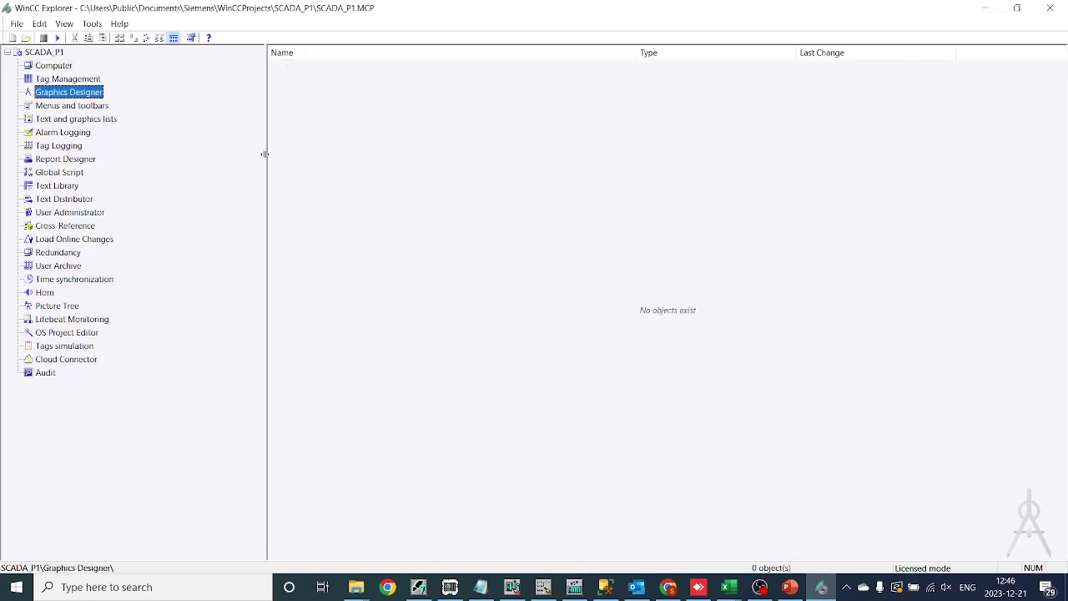
Step: Add a new process picture and rename NewPdl0.Pdl to Main.Pdl
right_click(345, 103)
left_click(395, 126)
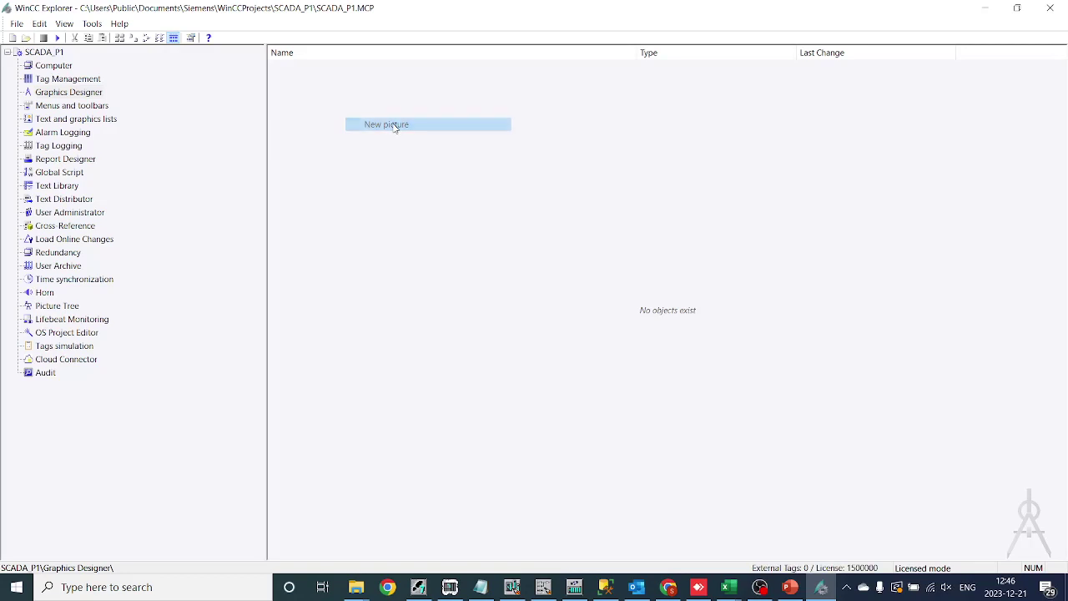
left_click(330, 69)
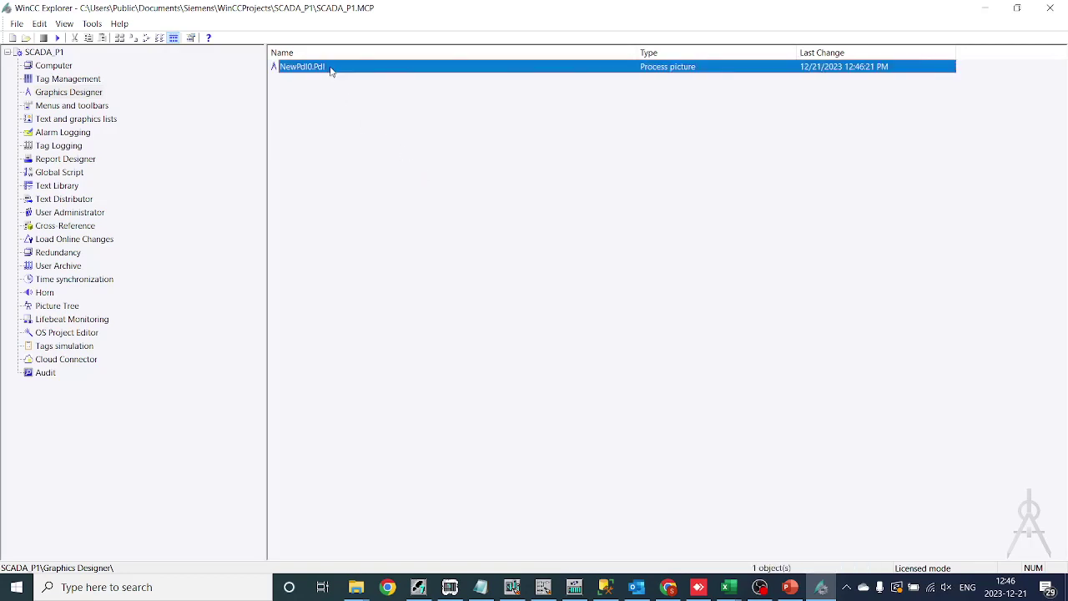
left_click(330, 70)
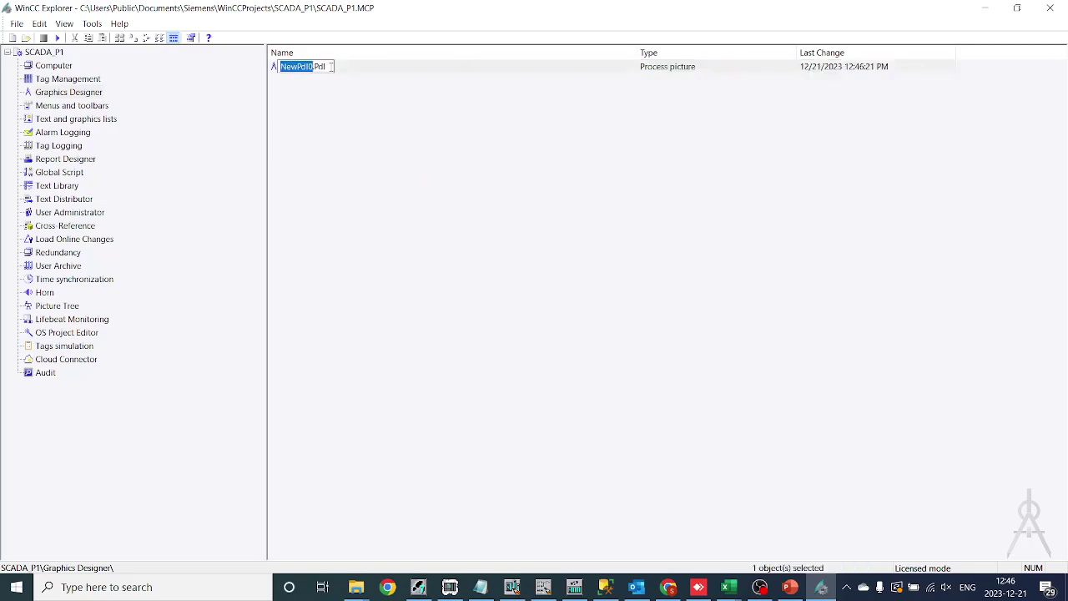
type("Templat")
key("BackSpace")
key("BackSpace")
key("BackSpace")
key("BackSpace")
key("BackSpace")
key("BackSpace")
key("BackSpace")
type("Main")
key("Return")
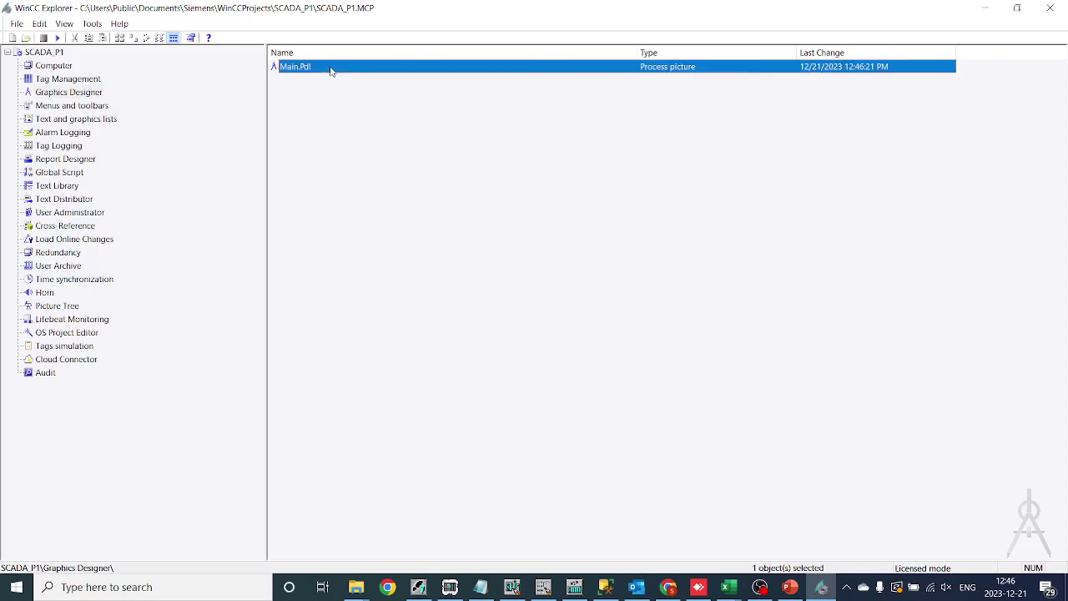
Step: Define Main.Pdl as the start picture and open it in Graphics Designer
right_click(330, 71)
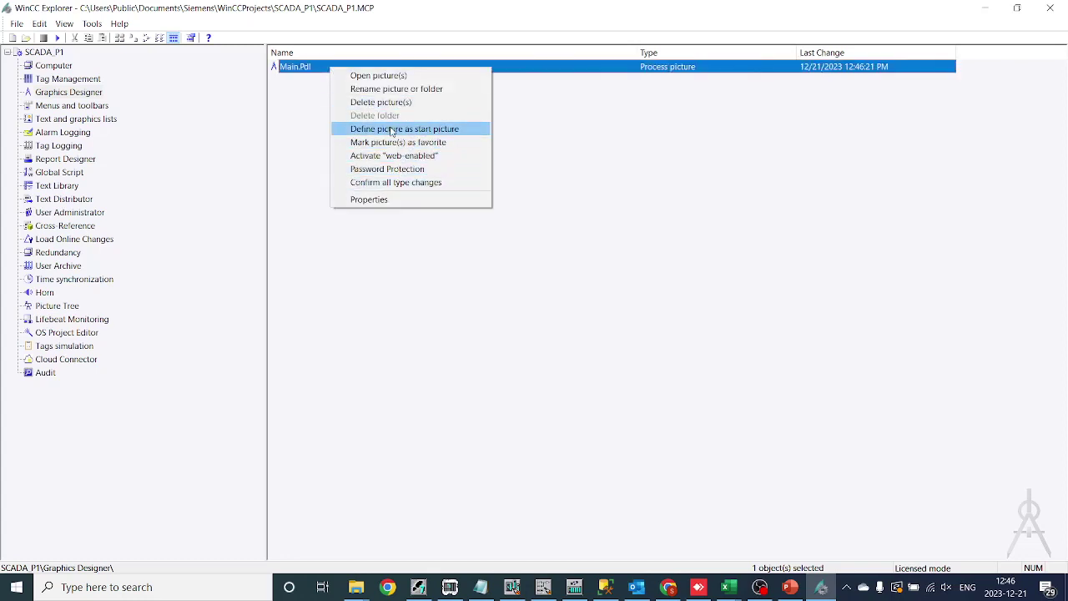
left_click(394, 134)
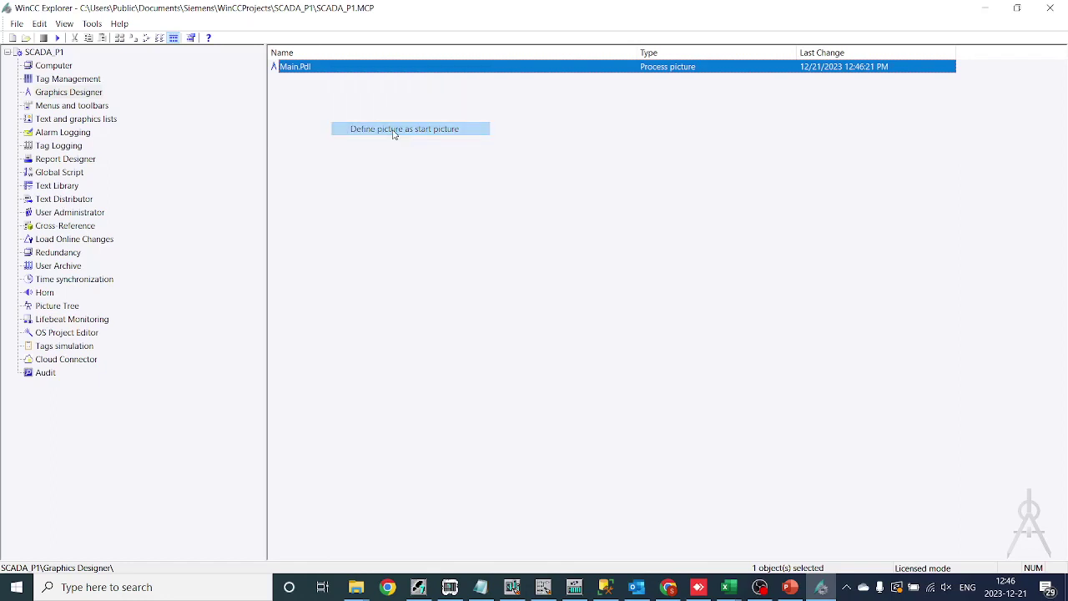
double_click(327, 67)
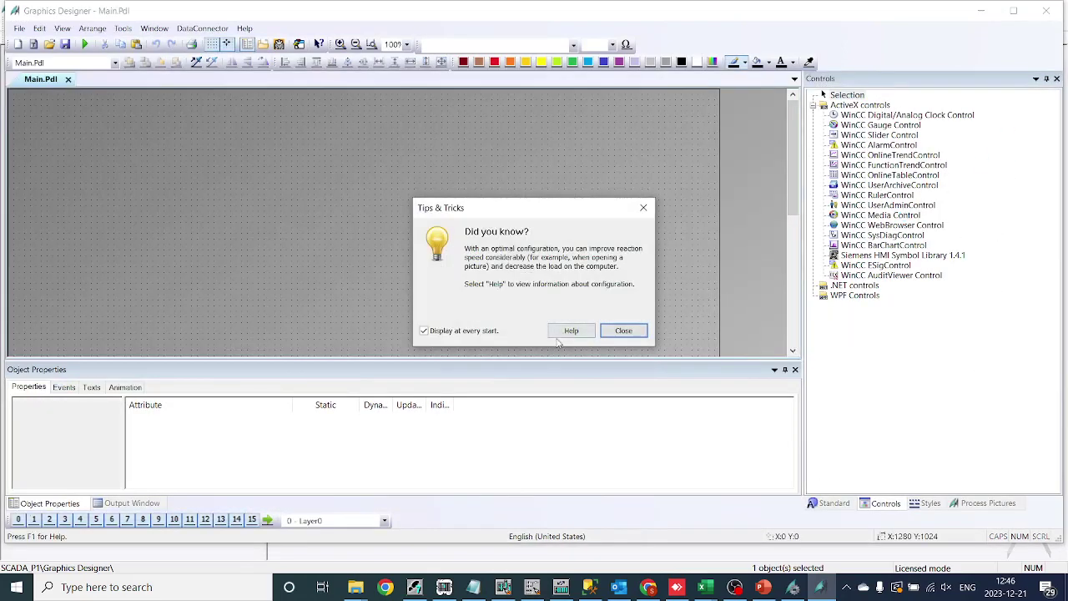
Step: Draw a static text box on Main.Pdl holding the 'WellCome To SCADA Project' title
left_click(623, 331)
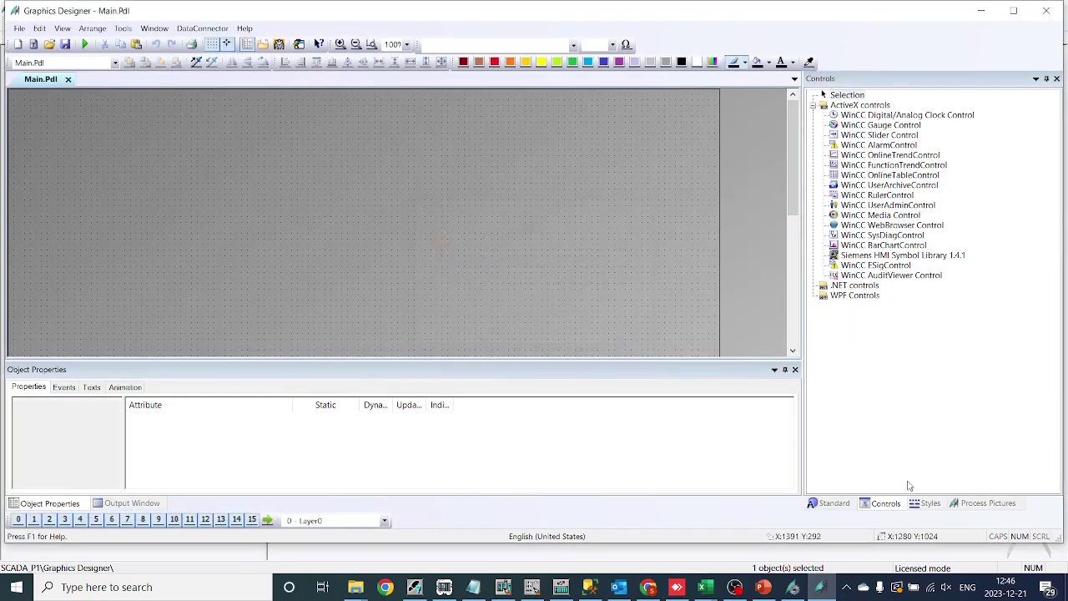
left_click(829, 504)
left_click(859, 225)
left_click_drag(129, 160, 247, 229)
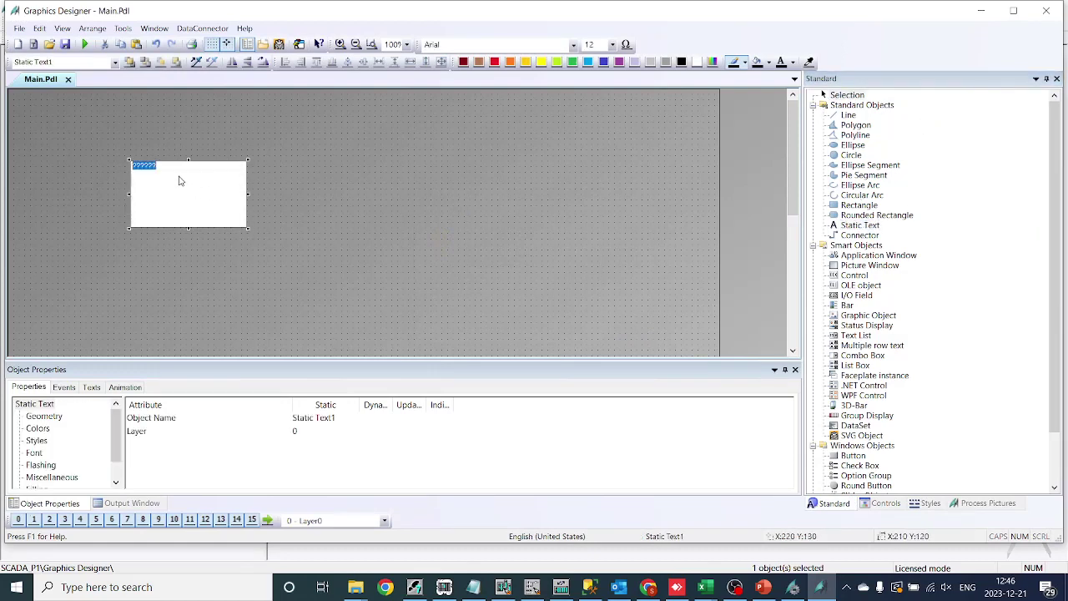
type("WellCome To SCADA Project")
left_click(298, 236)
left_click(200, 200)
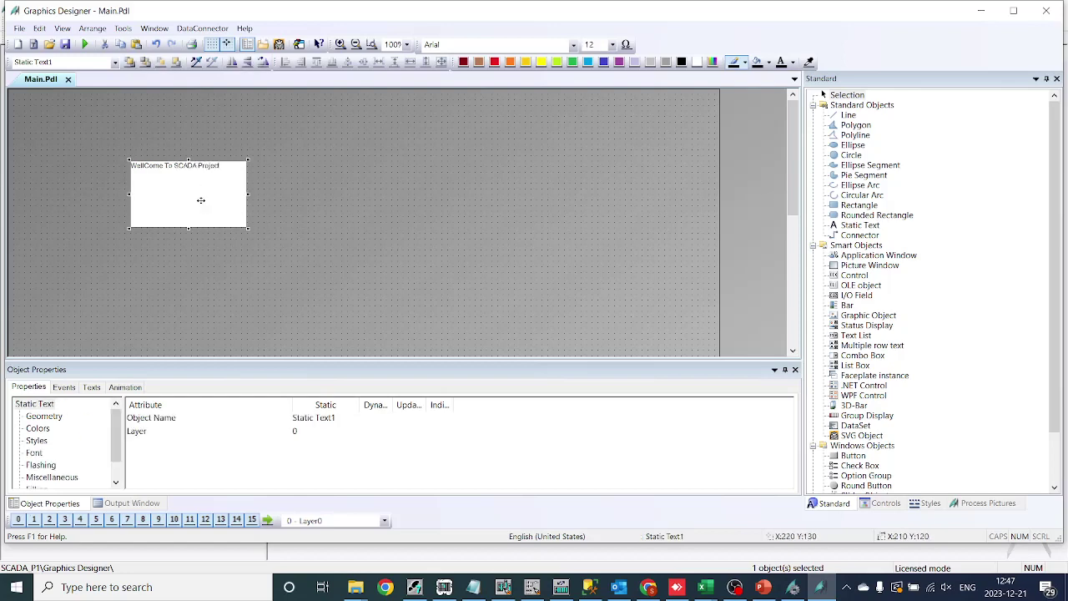
Step: Set the text's Global Color Scheme and Global Shadow effects to No
left_click(40, 418)
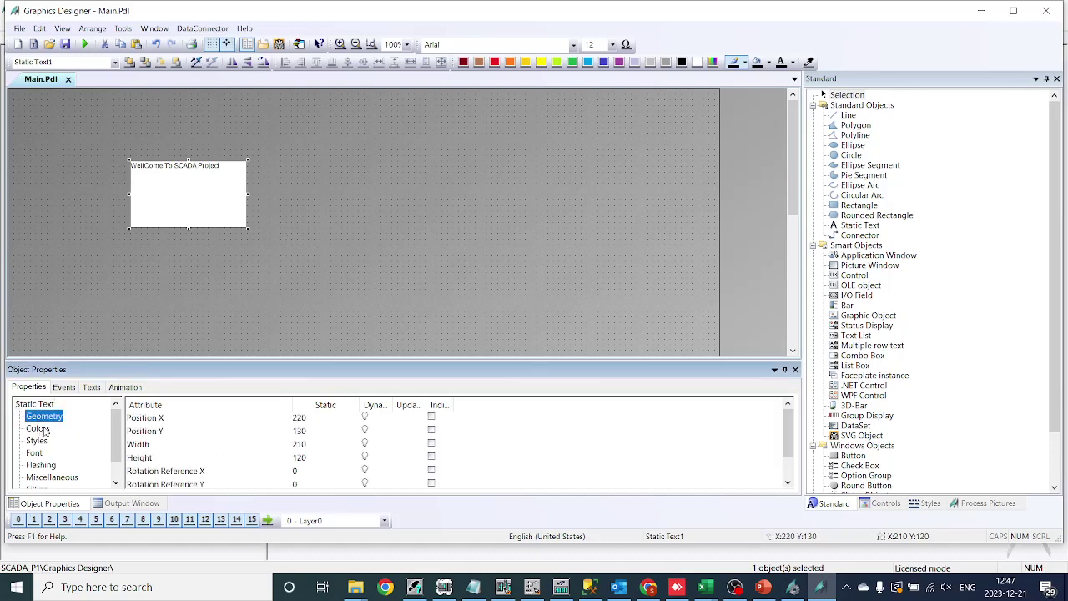
left_click(45, 430)
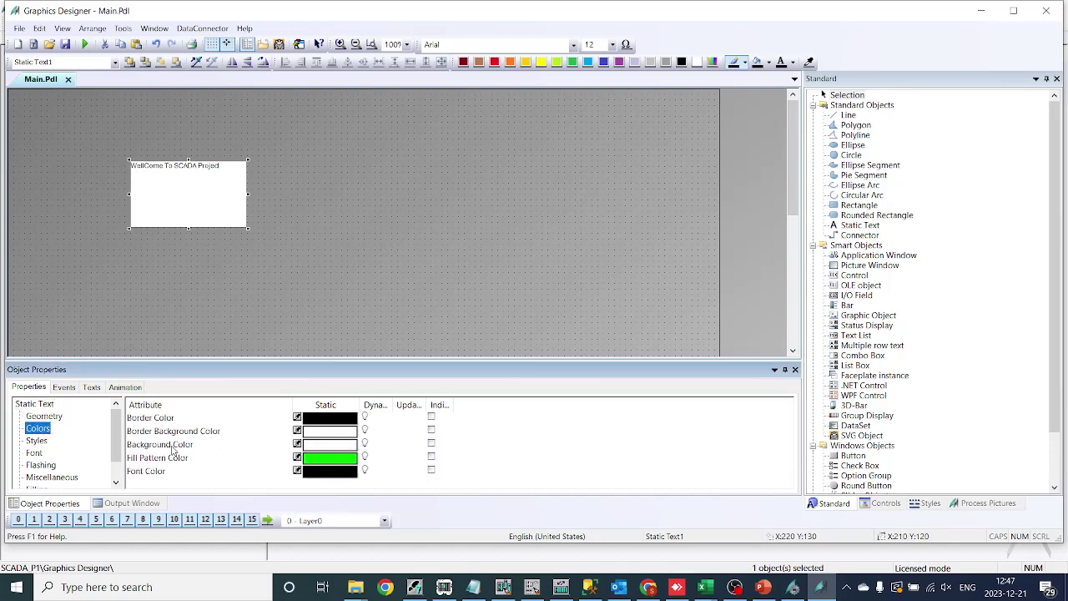
scroll(116, 482, "down", 1)
left_click(47, 478)
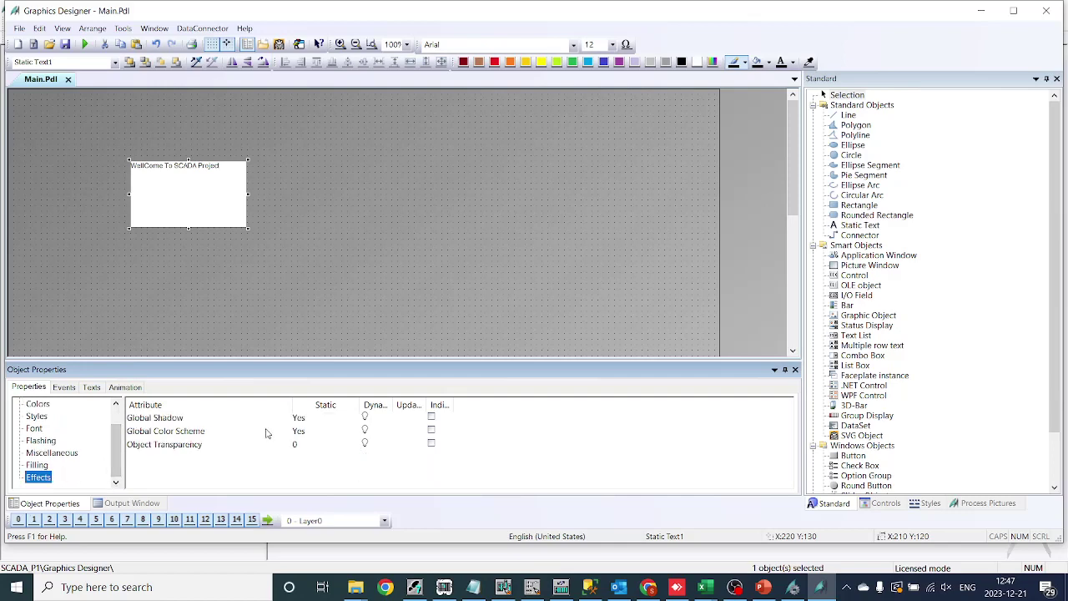
double_click(300, 432)
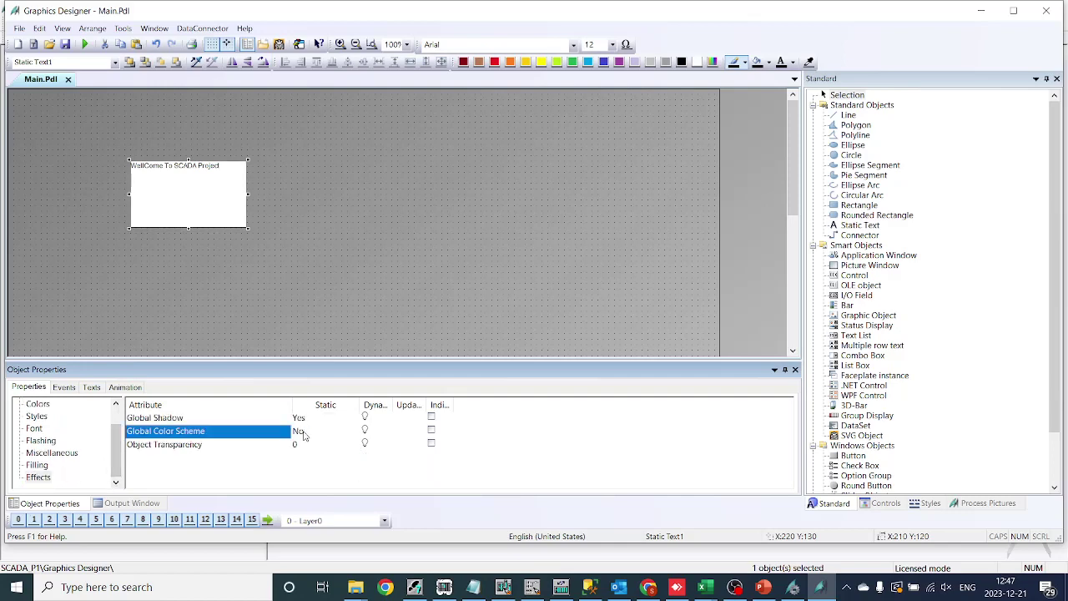
double_click(304, 420)
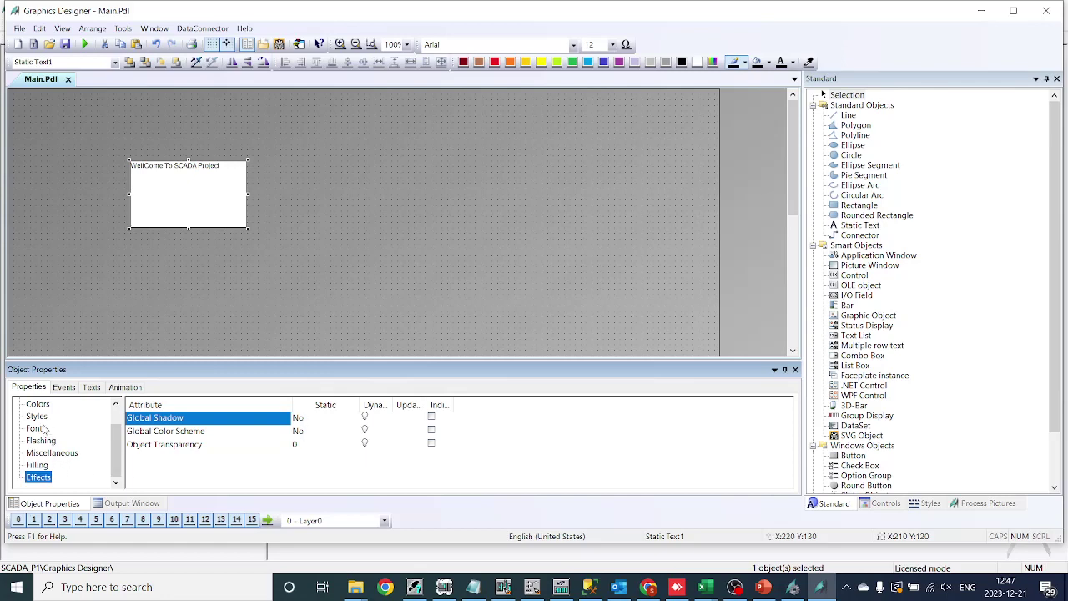
left_click(35, 430)
left_click(306, 445)
left_click(307, 444)
Step: Make the title 35-point bold Arial and widen its box to fit the whole line
type("35")
key("Return")
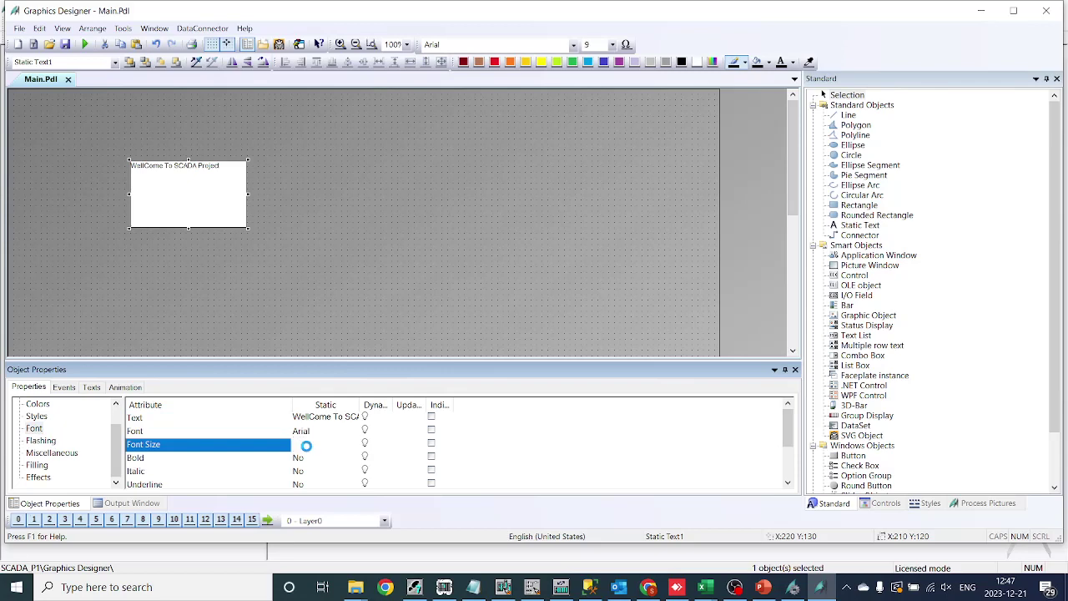
left_click_drag(248, 193, 615, 193)
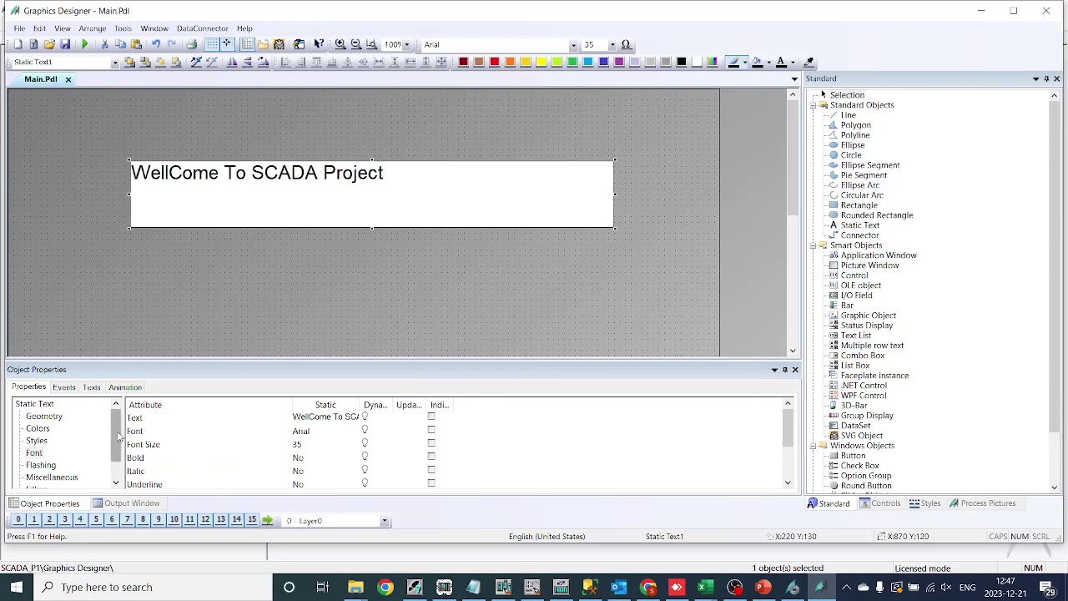
left_click(300, 460)
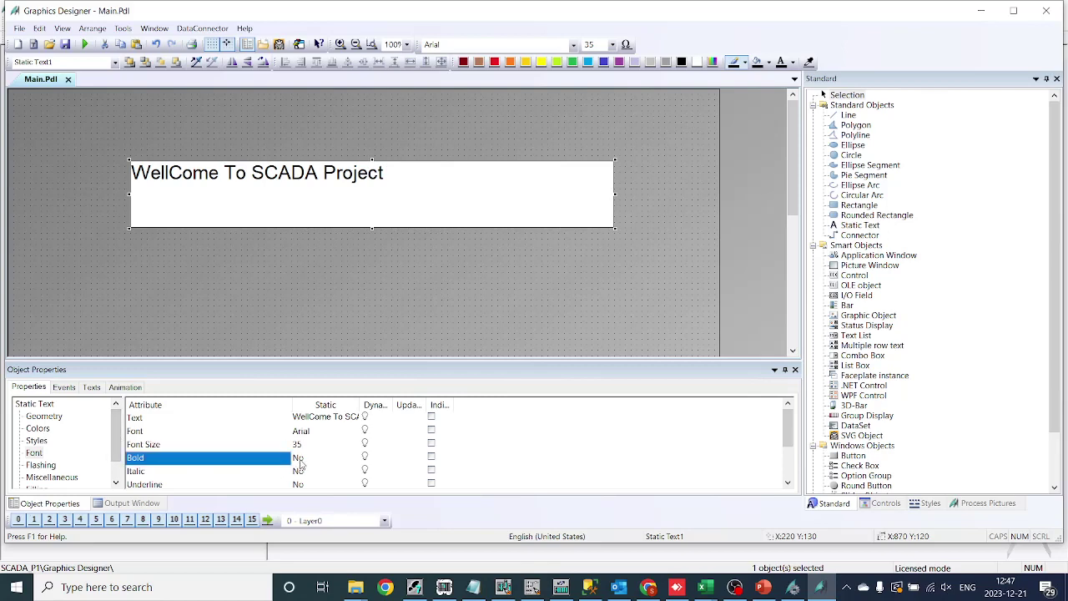
double_click(299, 461)
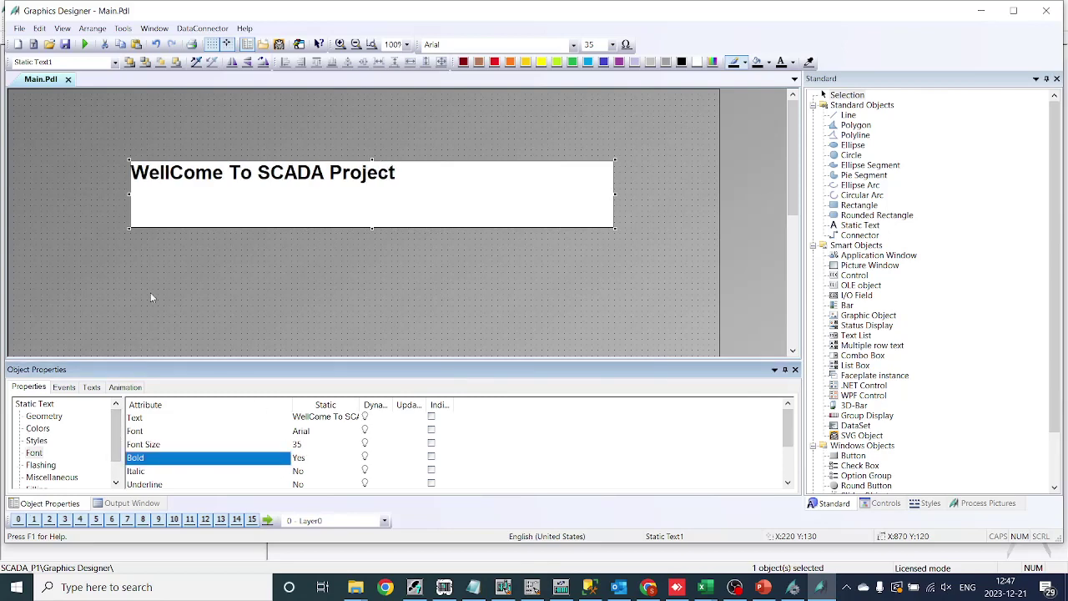
double_click(167, 177)
left_click(178, 179)
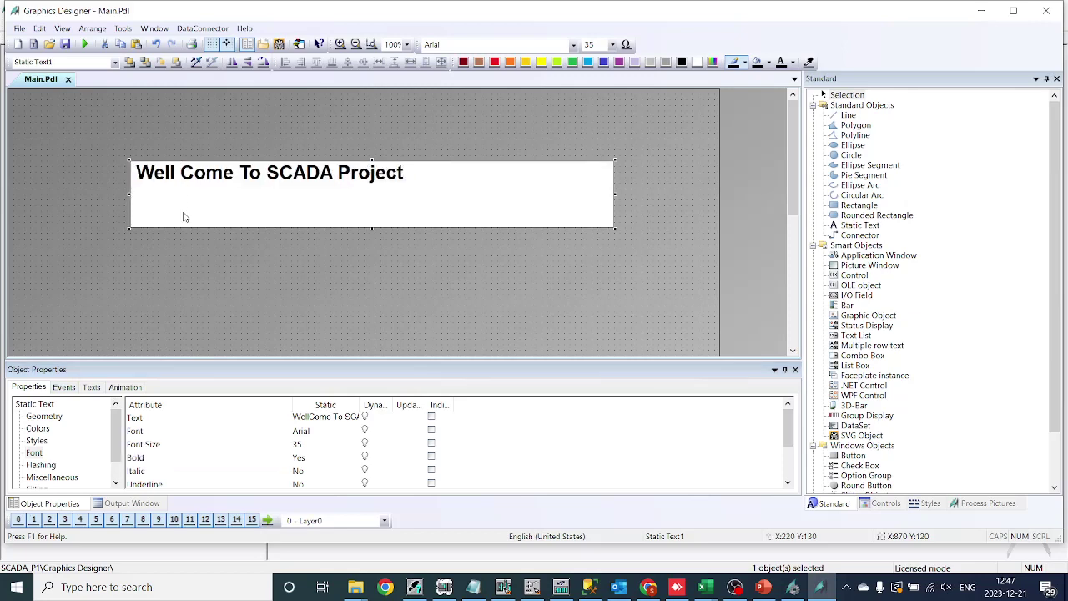
Step: Set the title's border background colour and border colour to 100% transparency
left_click(41, 429)
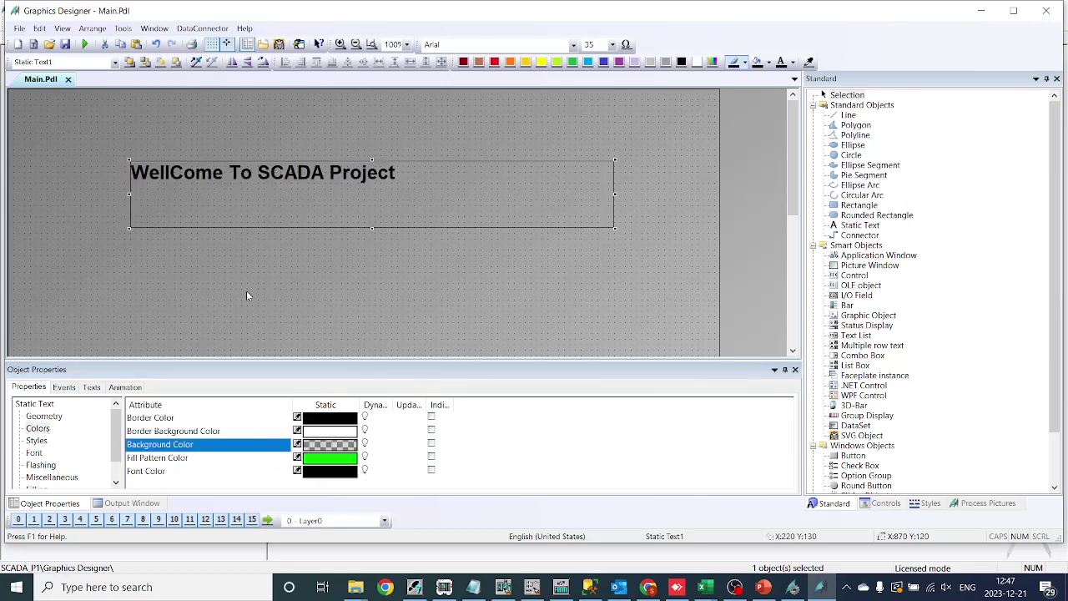
left_click(320, 432)
left_click_drag(373, 440, 448, 439)
left_click(482, 554)
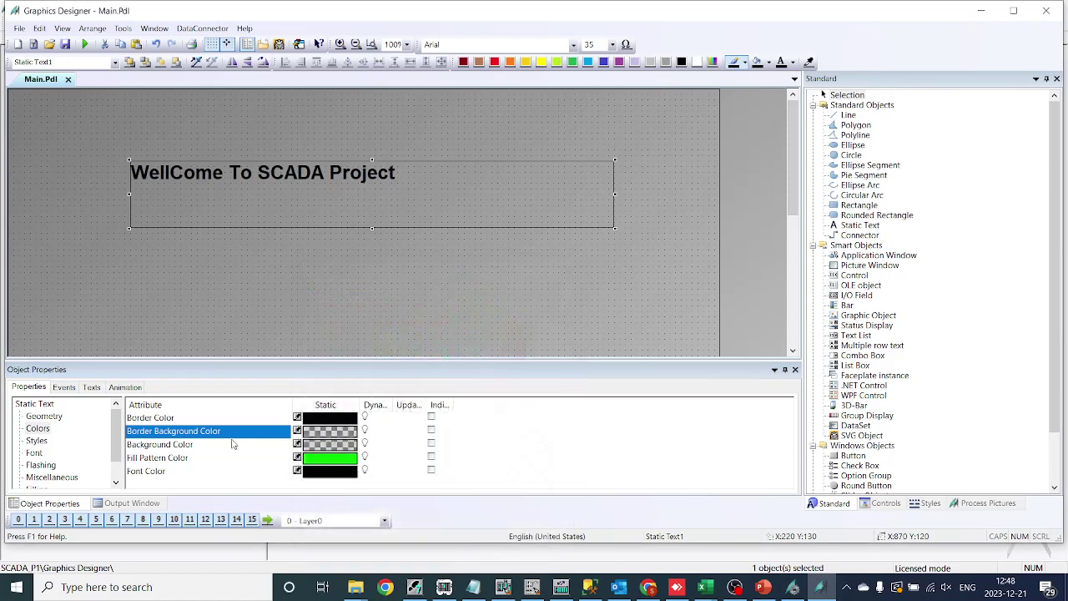
left_click(326, 417)
left_click_drag(371, 439, 448, 438)
left_click(482, 557)
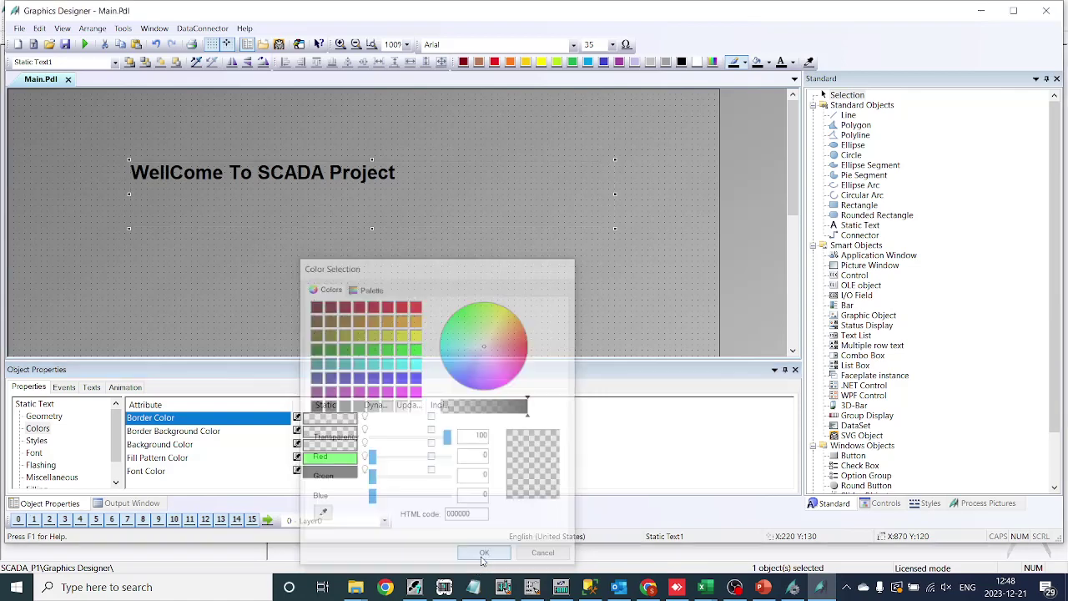
left_click(370, 302)
left_click(257, 197)
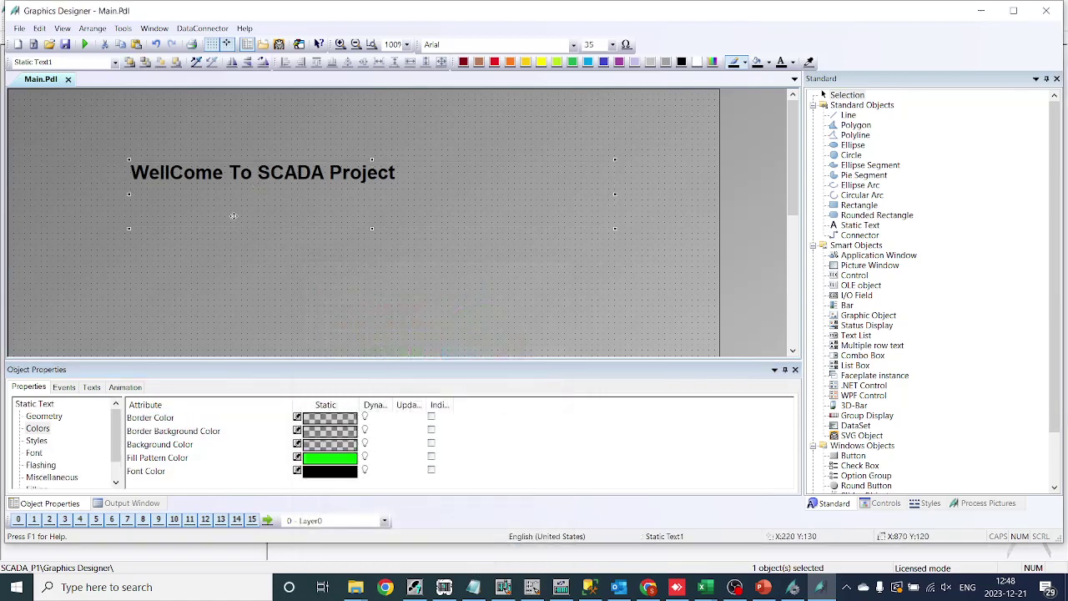
left_click(151, 472)
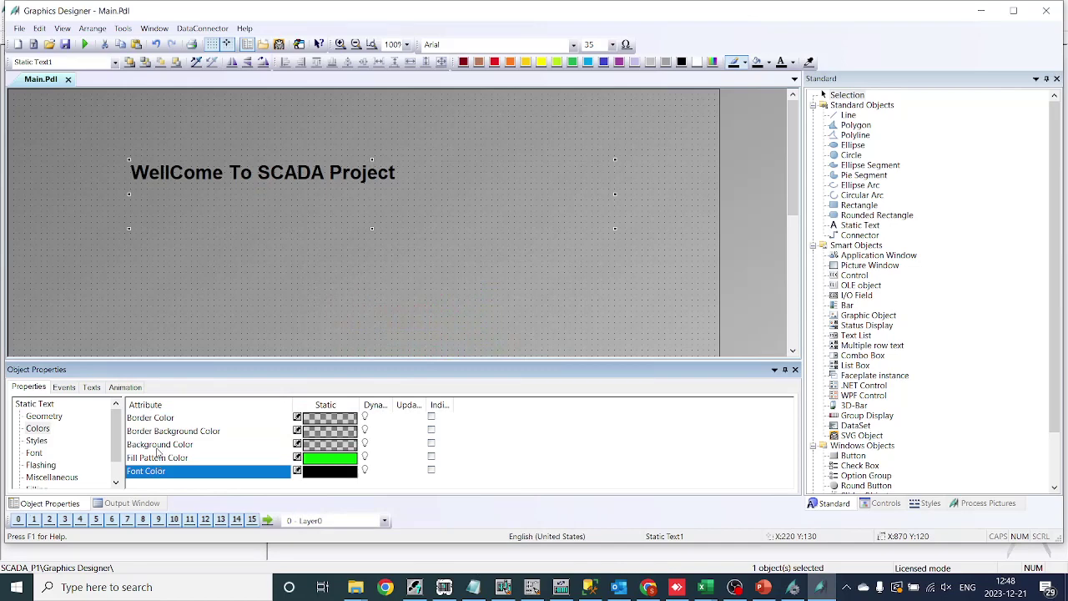
Step: Set the title's X Alignment and Y Alignment both to Centered
left_click(37, 442)
left_click(33, 451)
scroll(366, 449, "down", 2)
scroll(328, 451, "up", 2)
scroll(341, 475, "down", 2)
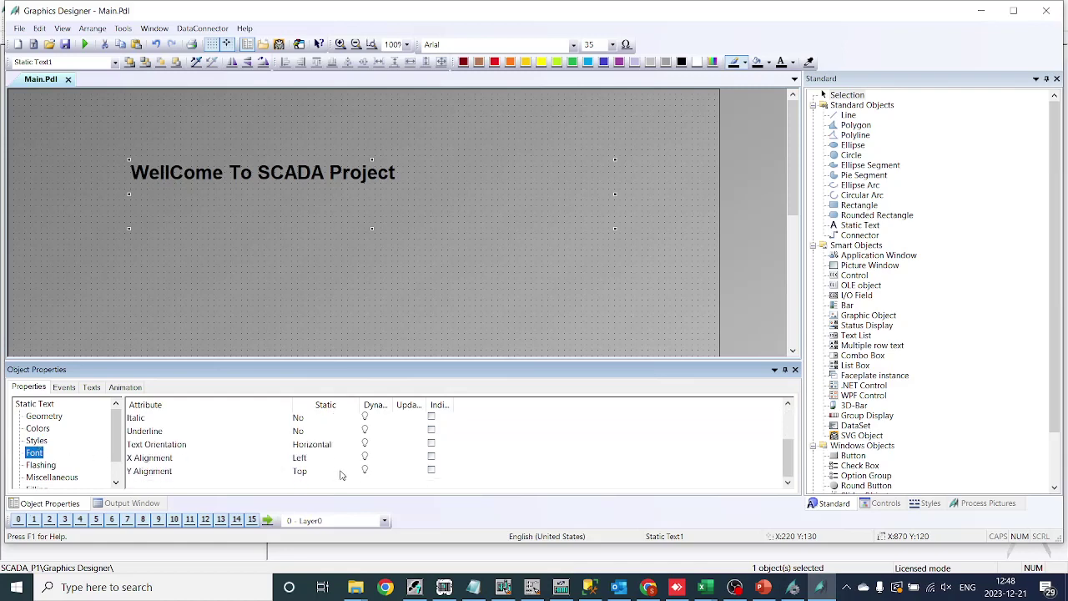
left_click(298, 458)
left_click(307, 482)
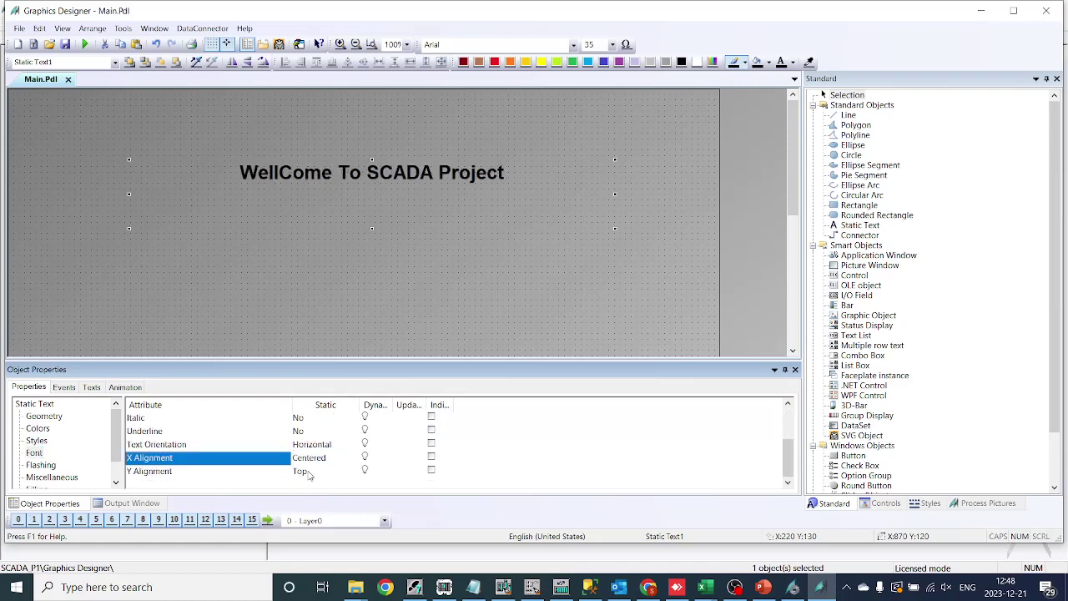
left_click(302, 471)
left_click(308, 494)
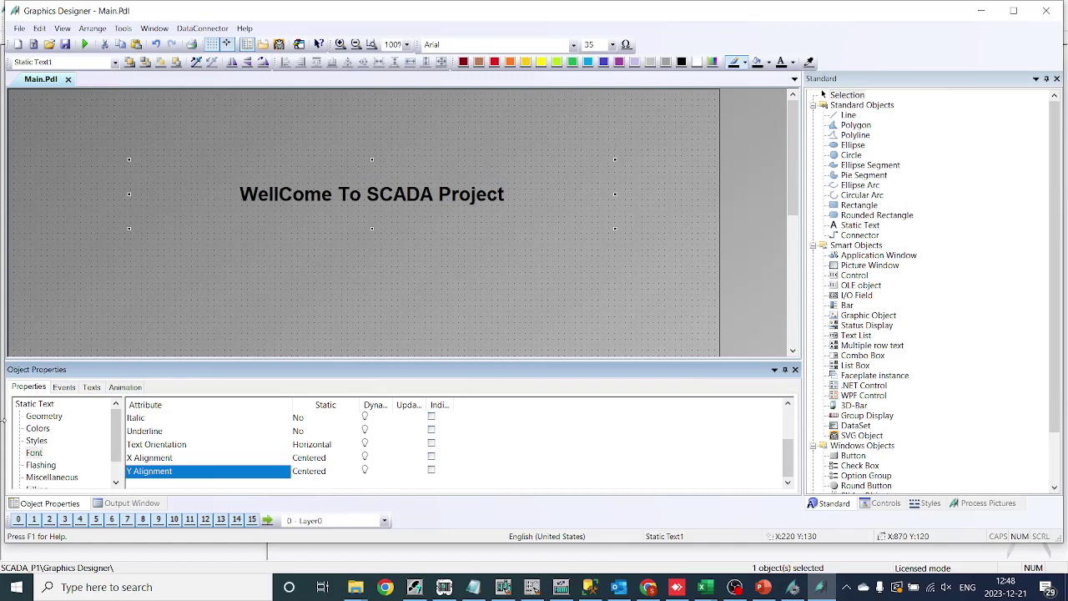
left_click(38, 429)
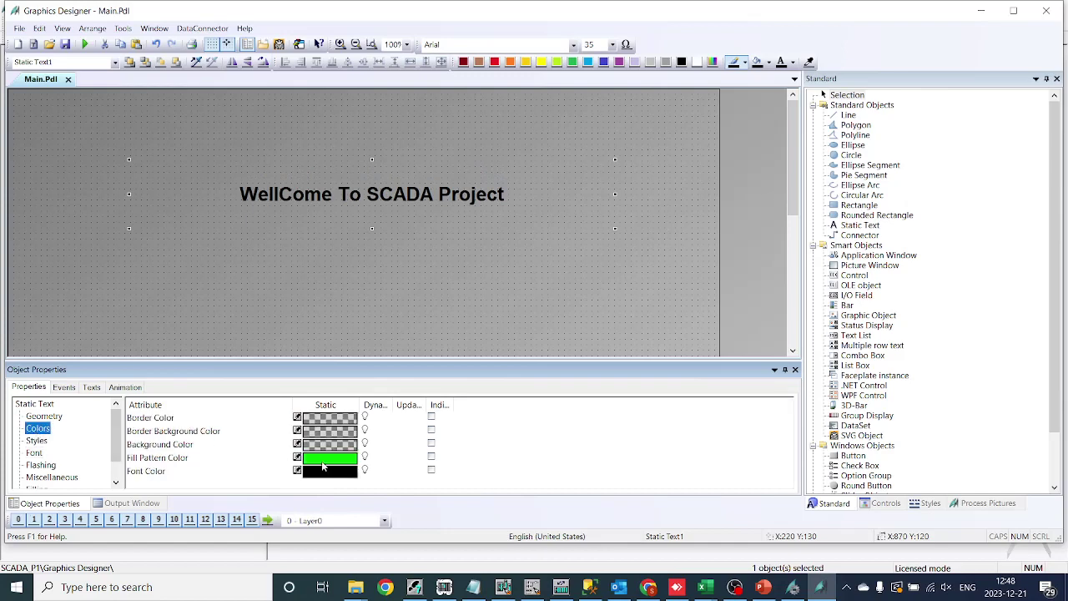
Step: Change the title's font colour to blue (0000FF)
double_click(332, 472)
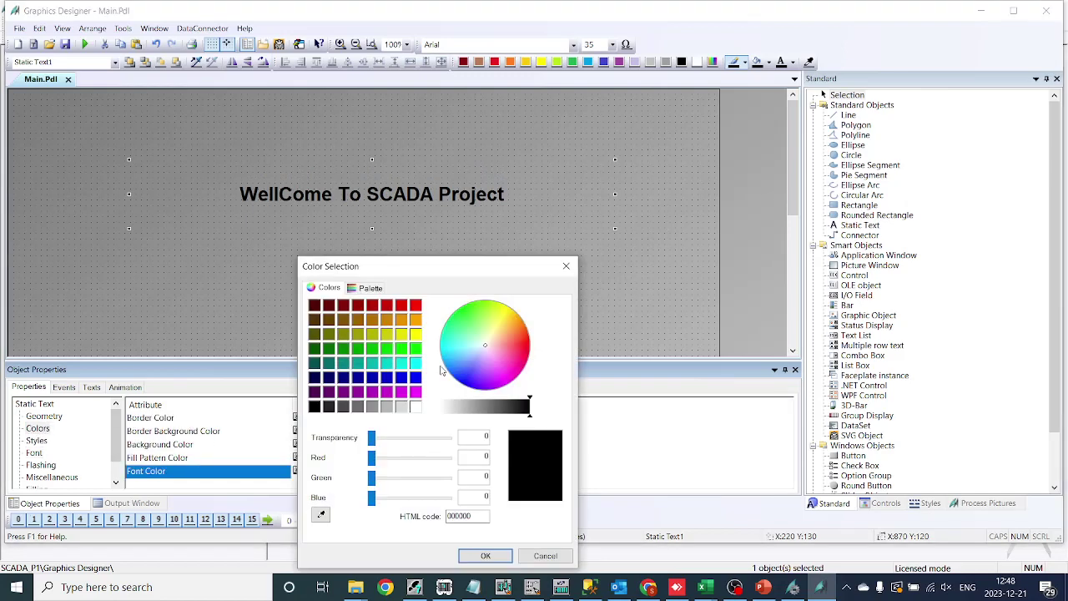
left_click(417, 377)
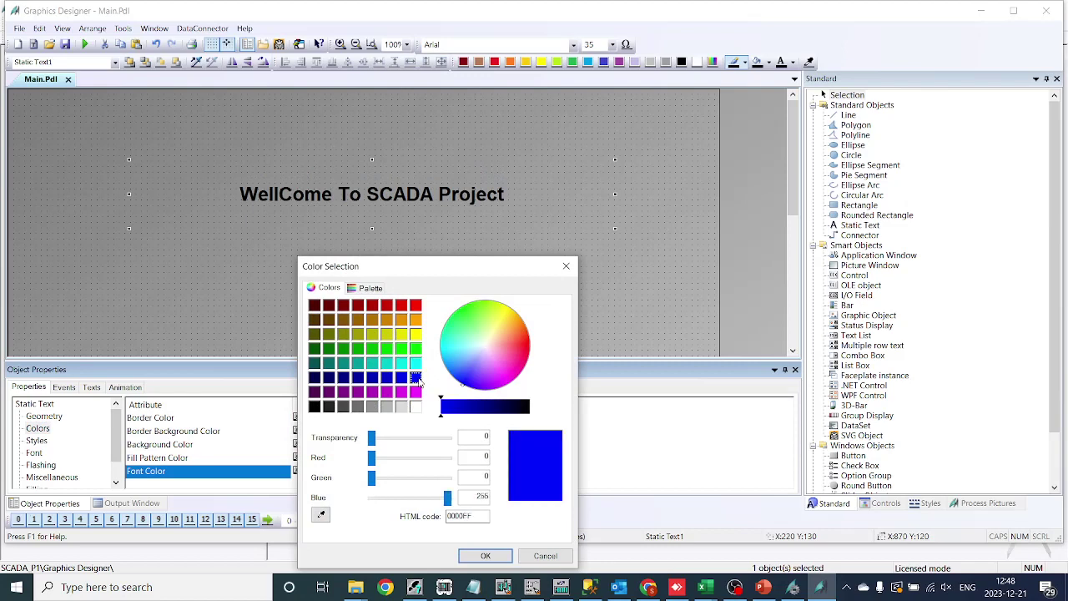
left_click(486, 555)
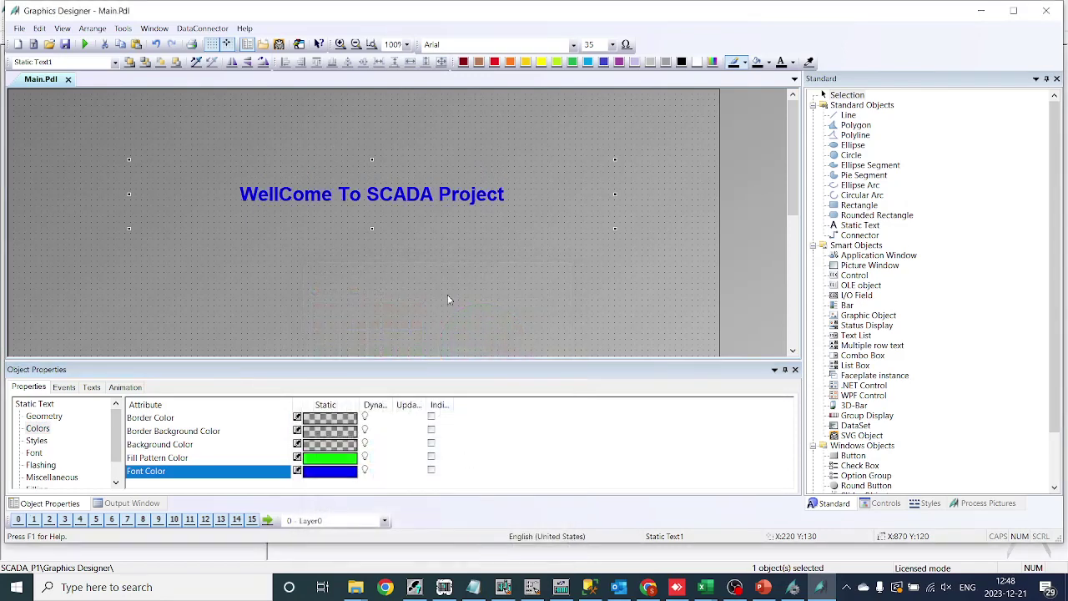
Step: Save Main.Pdl and bring WinCC Explorer back to the front
left_click(65, 44)
key("Escape")
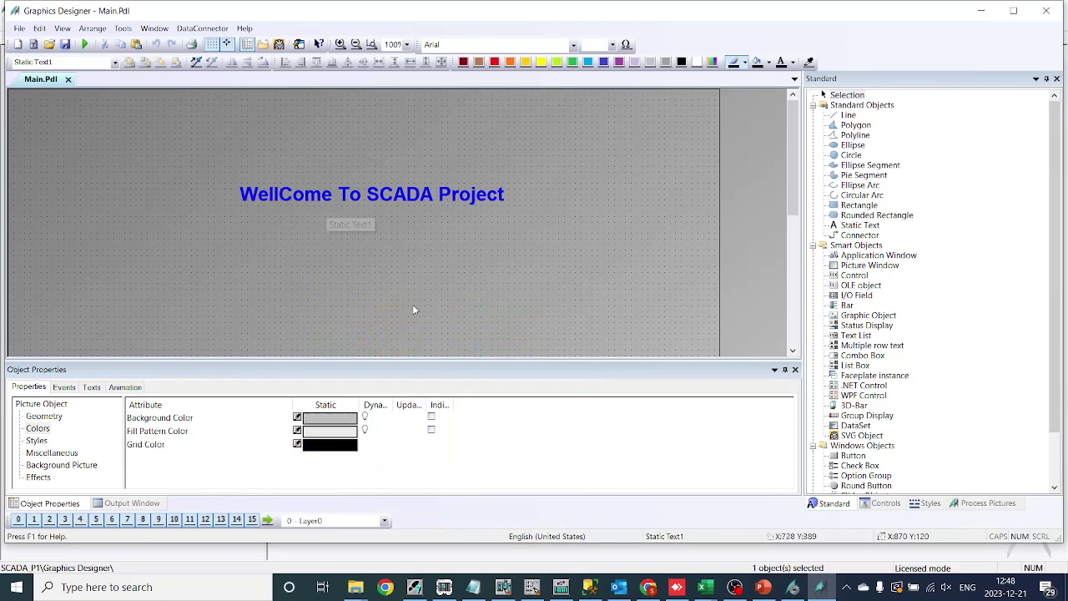
left_click(795, 588)
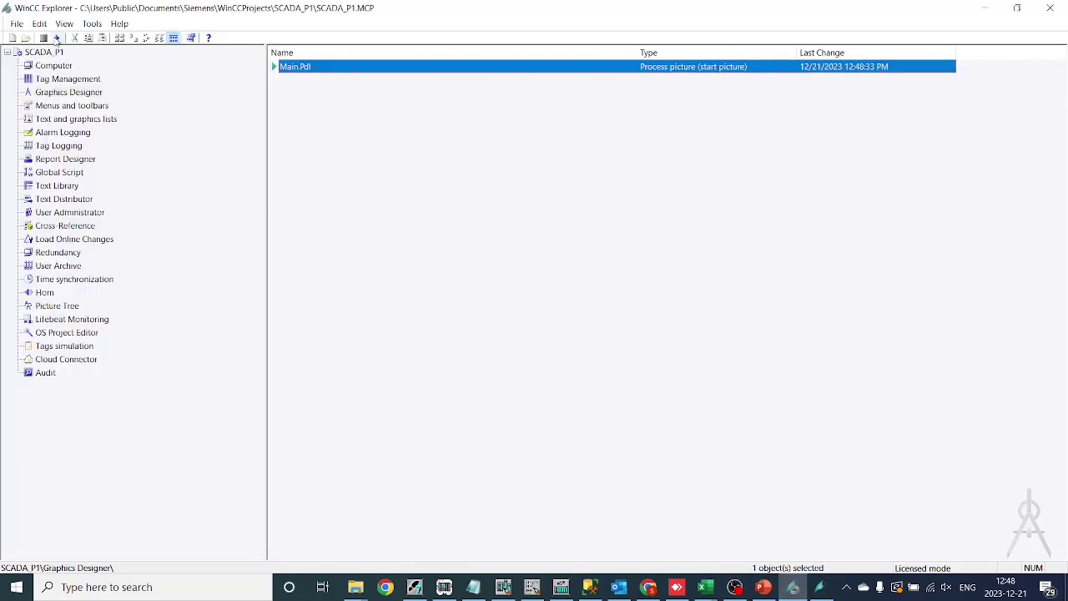
Step: Activate SCADA_P1 in WinCC Runtime and enlarge the runtime window showing the blue title
left_click(56, 40)
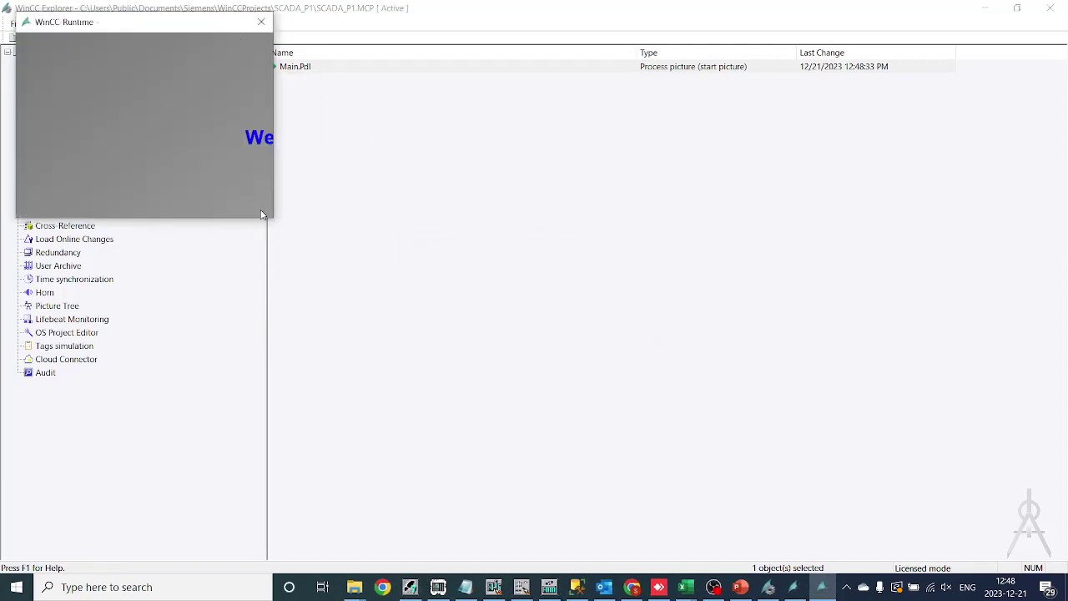
left_click_drag(274, 219, 881, 442)
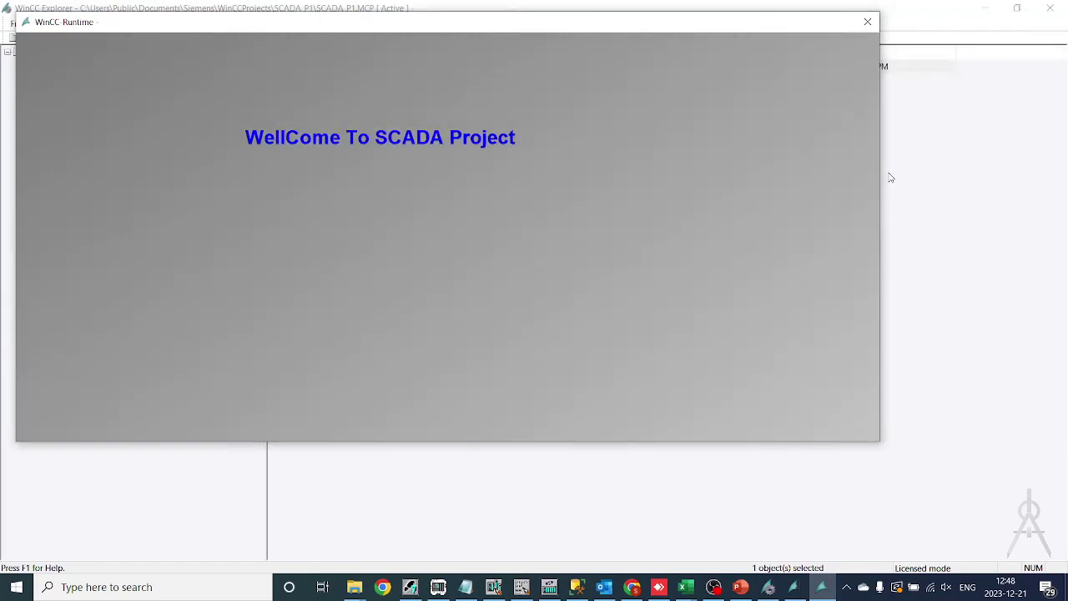